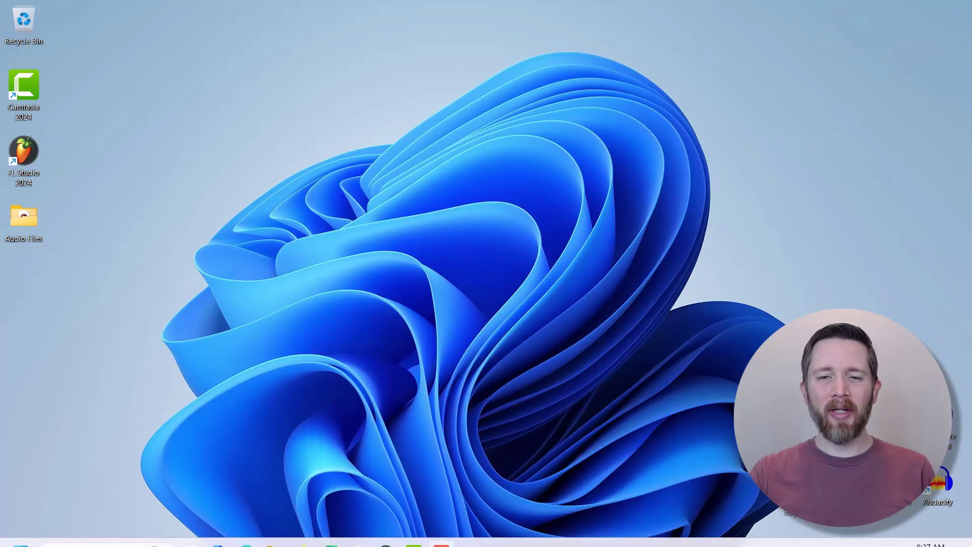
Restore the FL Studio window with the open project from the taskbar
{"action": "left_click", "coordinate": [384, 529]}
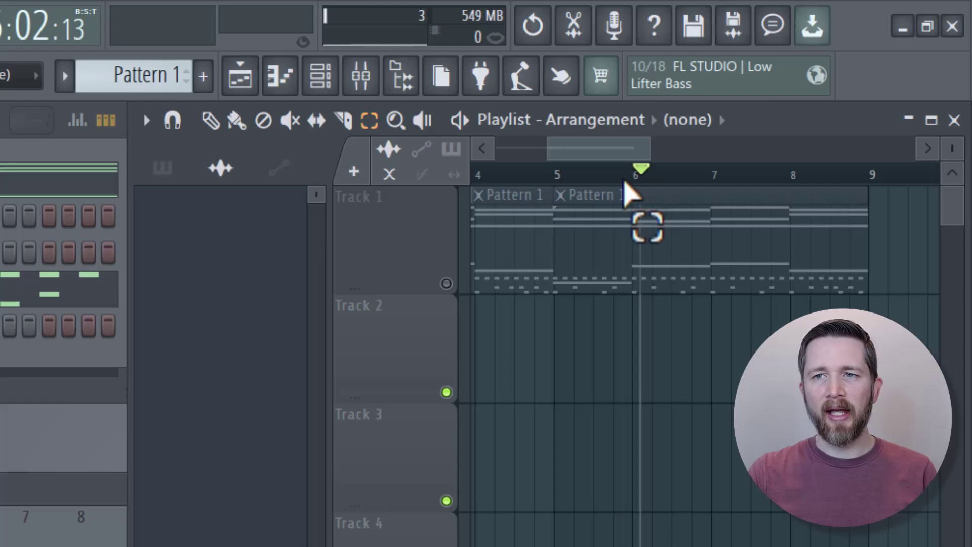
Mark bars 6 to 9 on the Playlist ruler and show the Mixer
{"action": "left_click_drag", "start_coordinate": [626, 193], "coordinate": [873, 192]}
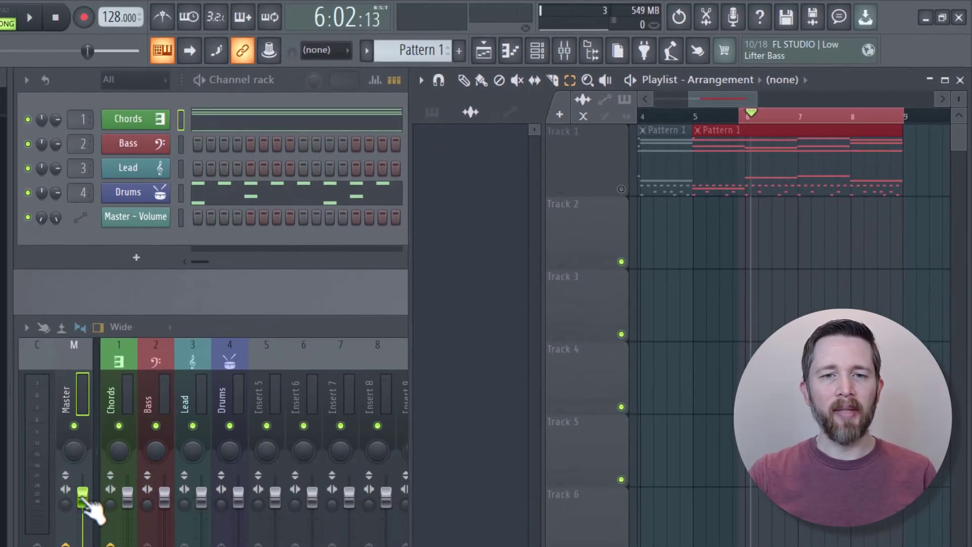
{"action": "left_click", "coordinate": [565, 53]}
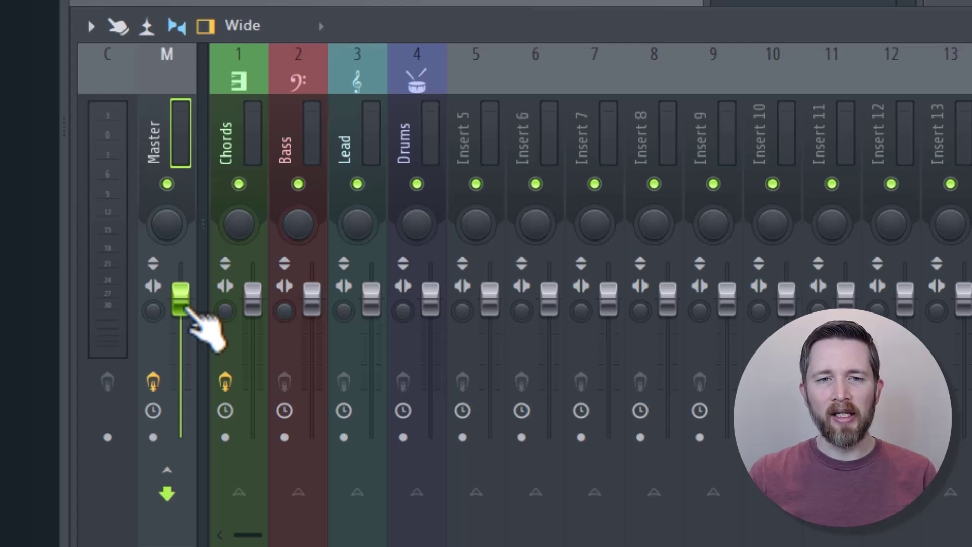
Create a Master fader automation clip, Master - Volume #2, over bars 6–9 on Track 2, then select the Paint tool
{"action": "right_click", "coordinate": [188, 309]}
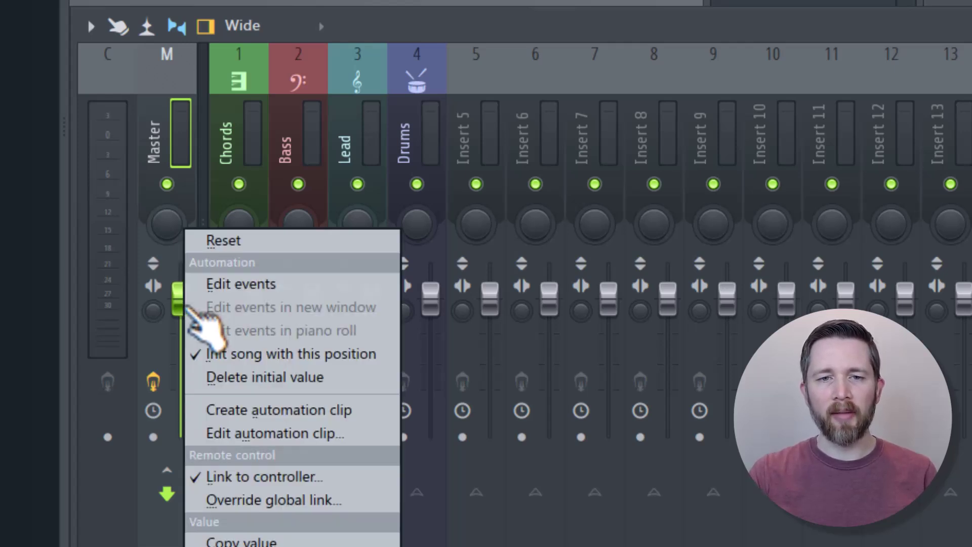
{"action": "left_click", "coordinate": [248, 412]}
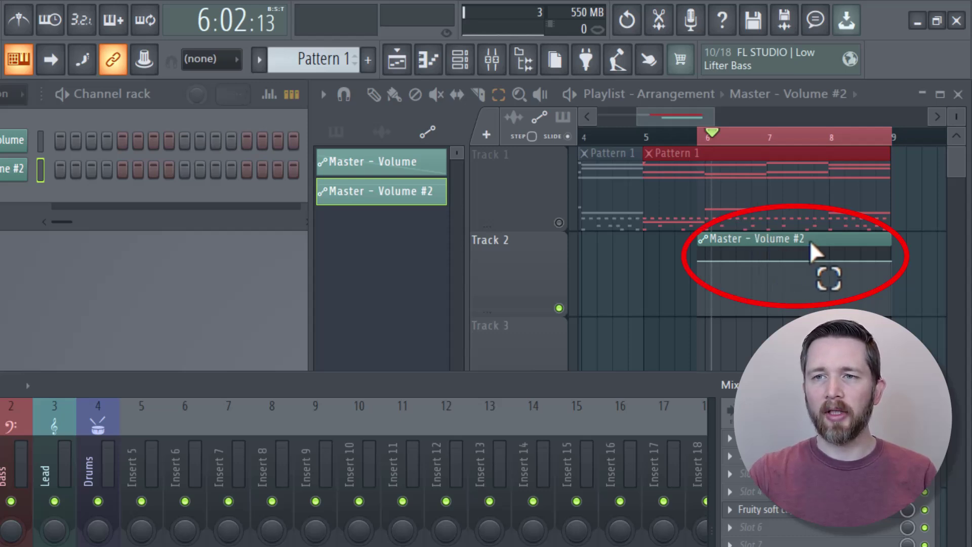
{"action": "left_click", "coordinate": [879, 113]}
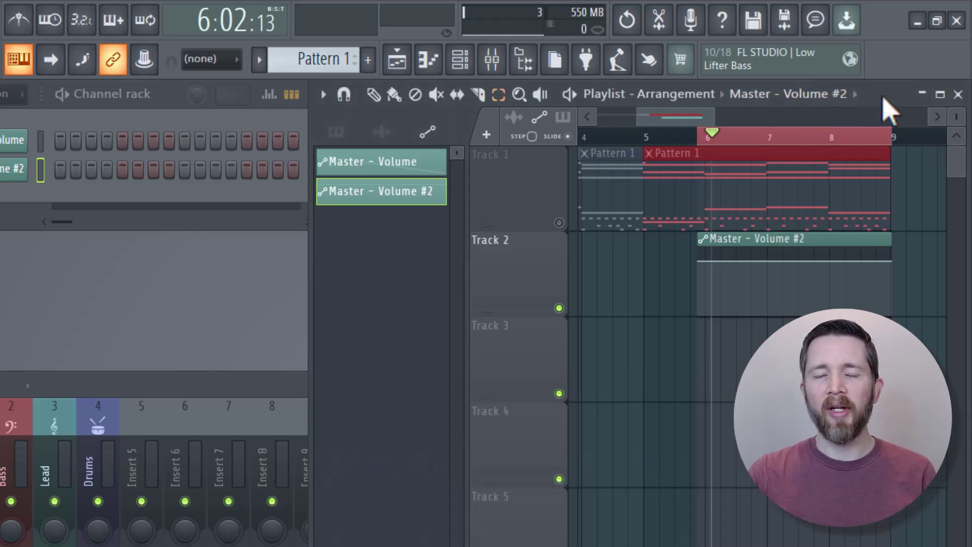
{"action": "left_click", "coordinate": [394, 95]}
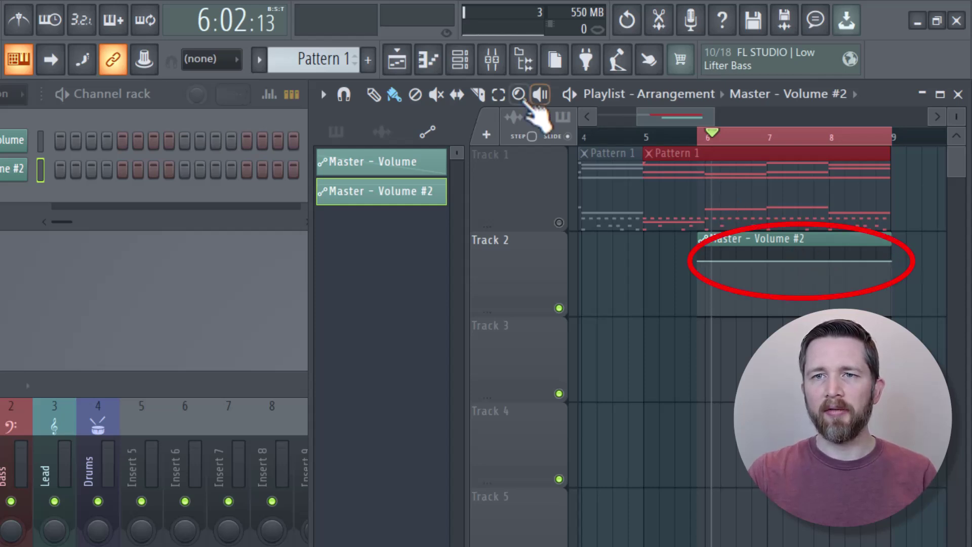
Pull Master - Volume #2's last point to the bottom, fading from full at bar 6 to silence at bar 9
{"action": "left_click", "coordinate": [498, 94]}
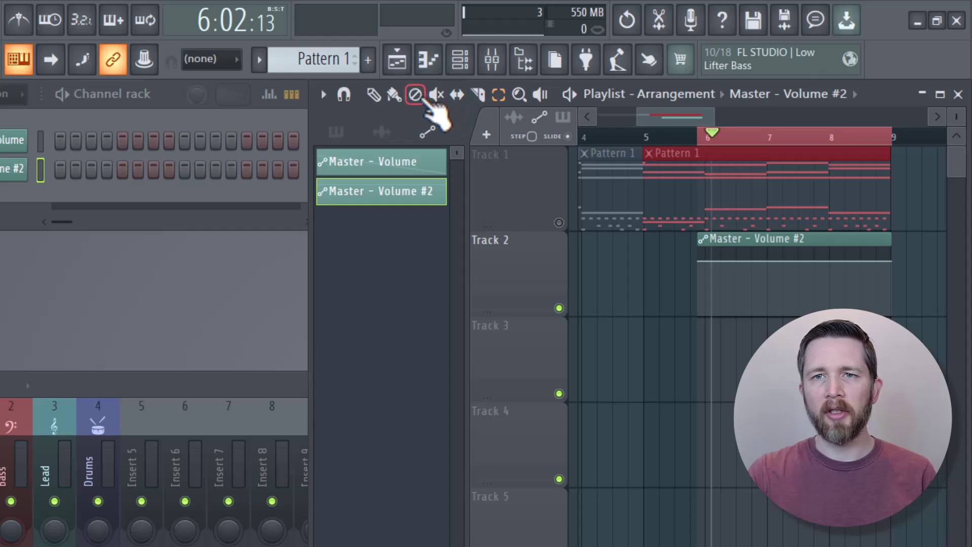
{"action": "left_click", "coordinate": [394, 94]}
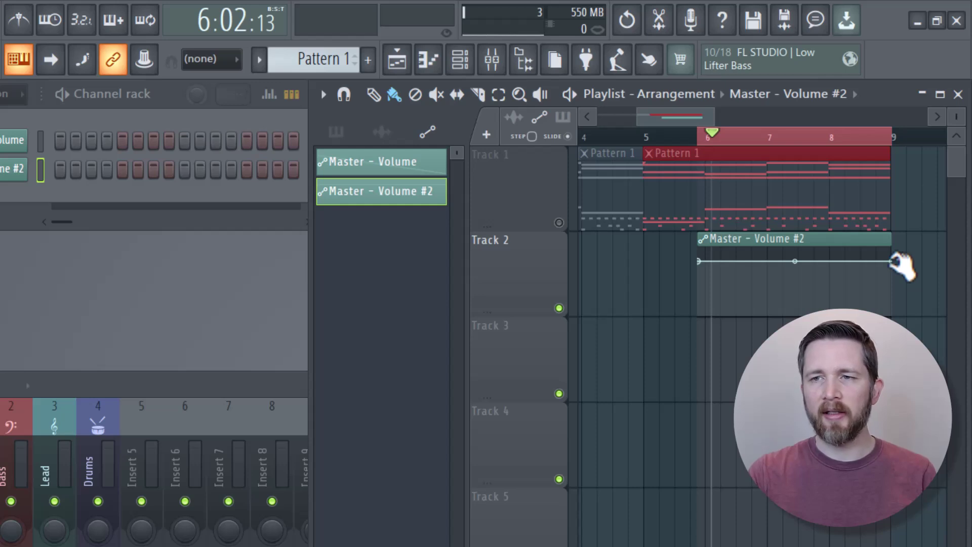
{"action": "left_click_drag", "start_coordinate": [893, 262], "coordinate": [893, 313]}
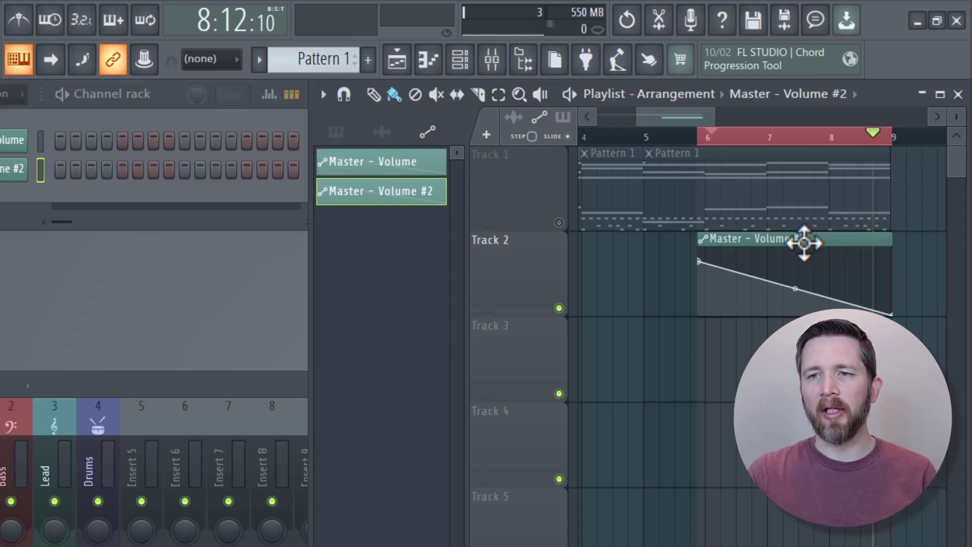
{"action": "left_click_drag", "start_coordinate": [803, 241], "coordinate": [831, 248]}
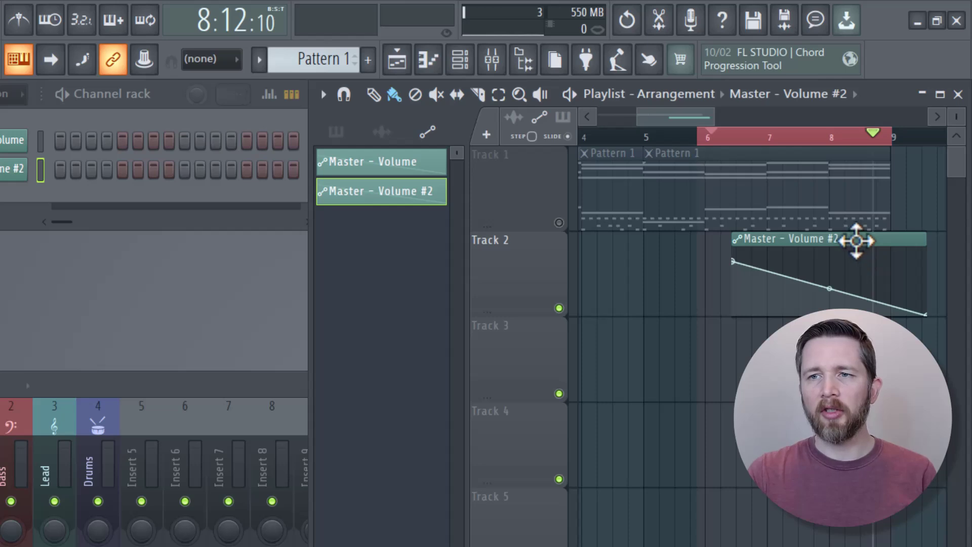
{"action": "left_click_drag", "start_coordinate": [856, 241], "coordinate": [819, 244]}
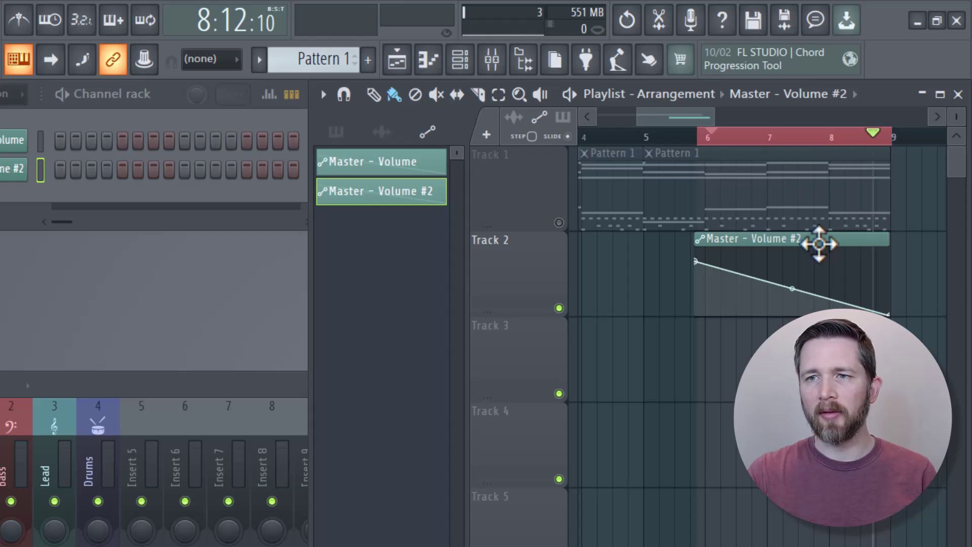
{"action": "left_click_drag", "start_coordinate": [819, 244], "coordinate": [818, 245]}
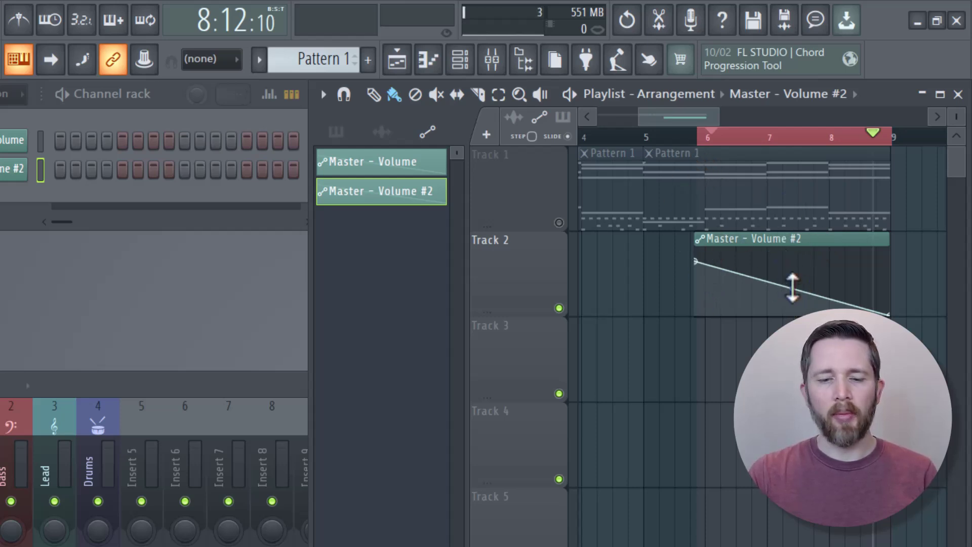
{"action": "left_click_drag", "start_coordinate": [792, 287], "coordinate": [792, 293]}
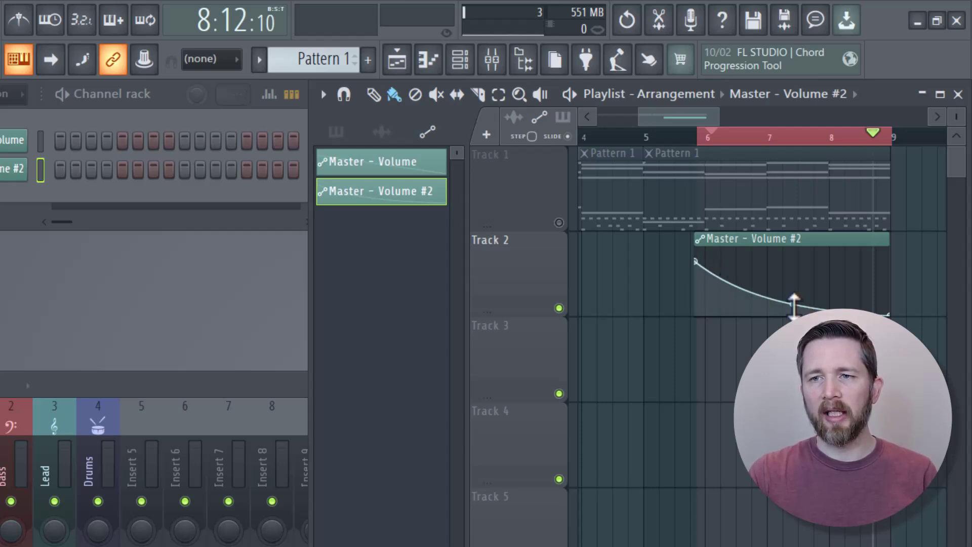
{"action": "left_click_drag", "start_coordinate": [796, 303], "coordinate": [796, 252]}
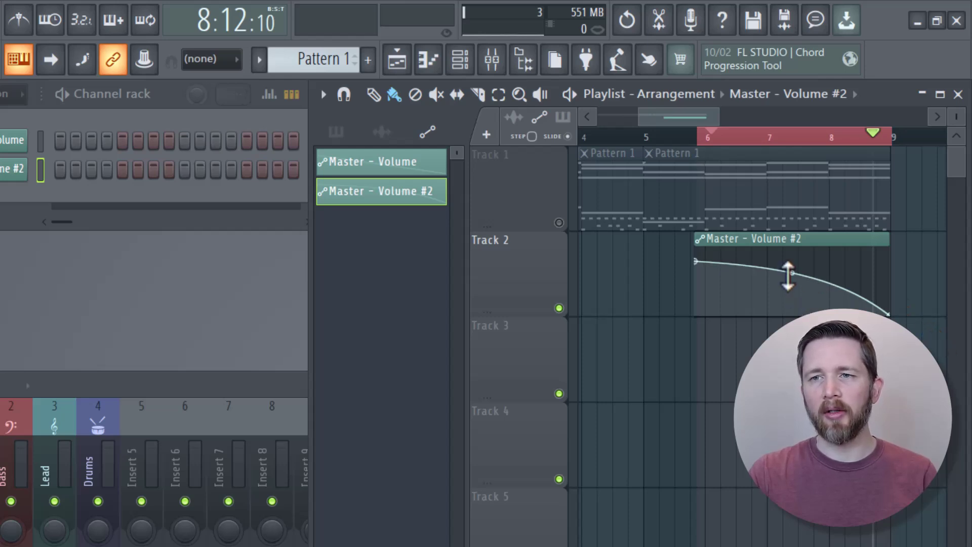
{"action": "left_click_drag", "start_coordinate": [788, 276], "coordinate": [788, 302]}
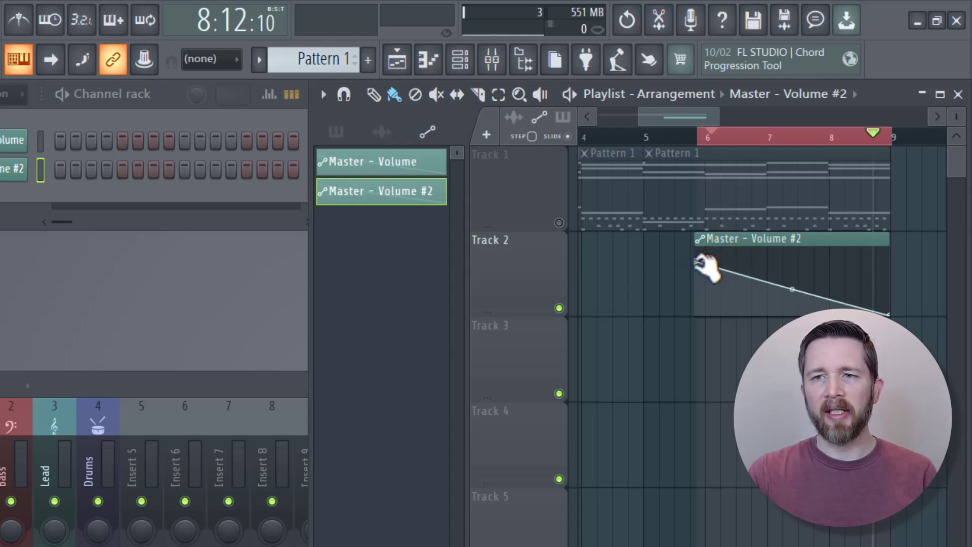
Drop the clip's start point to zero, raise its end point near full, and move it to bar 1
{"action": "left_click_drag", "start_coordinate": [703, 265], "coordinate": [701, 319]}
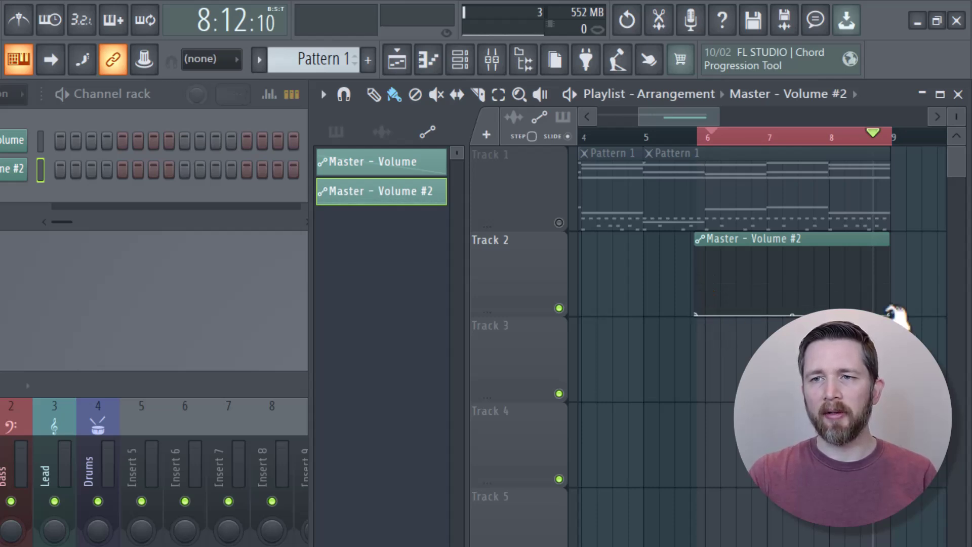
{"action": "left_click_drag", "start_coordinate": [890, 314], "coordinate": [889, 261]}
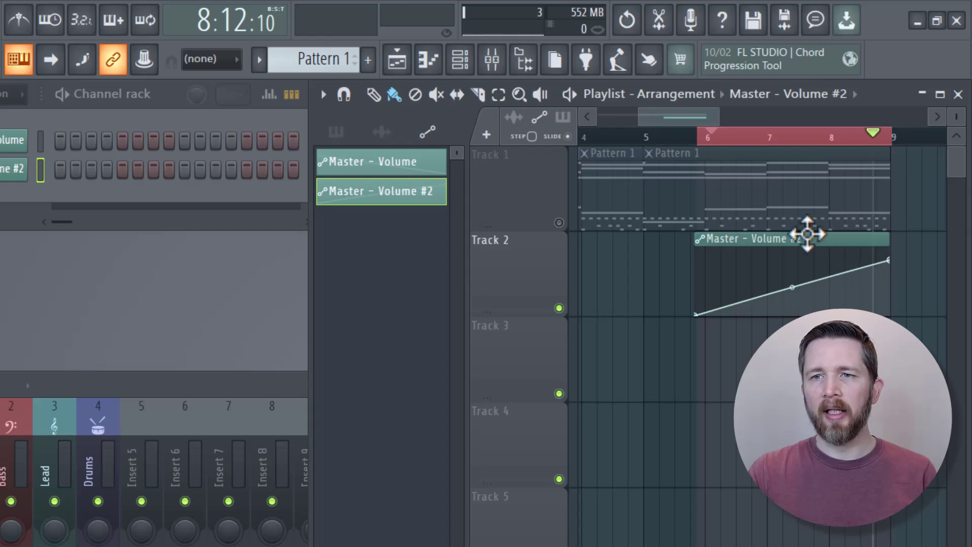
{"action": "left_click_drag", "start_coordinate": [782, 239], "coordinate": [523, 259]}
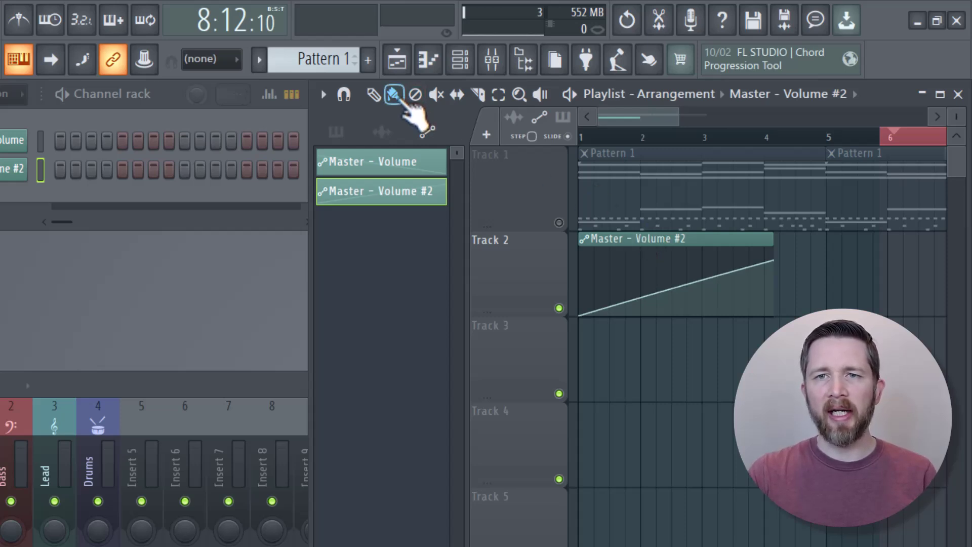
Delete the Master - Volume #2 clip from Track 2, adjust ruler time selections, and show the Channel rack
{"action": "right_click", "coordinate": [719, 240]}
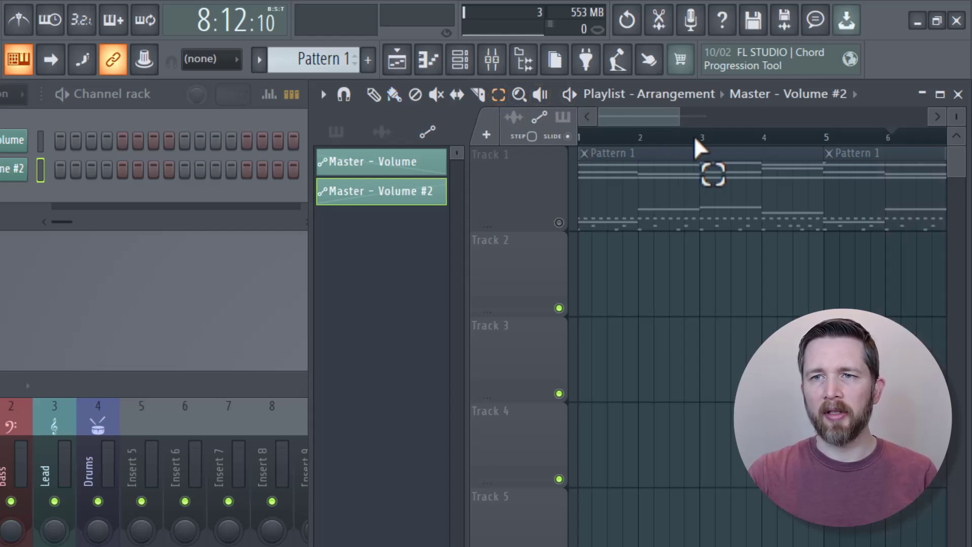
{"action": "left_click_drag", "start_coordinate": [694, 136], "coordinate": [763, 135]}
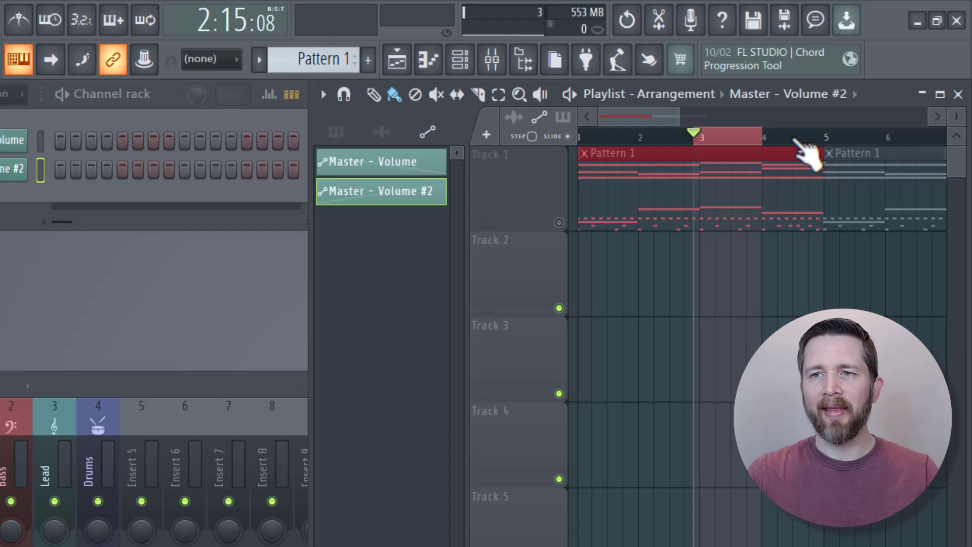
{"action": "left_click_drag", "start_coordinate": [802, 147], "coordinate": [857, 169]}
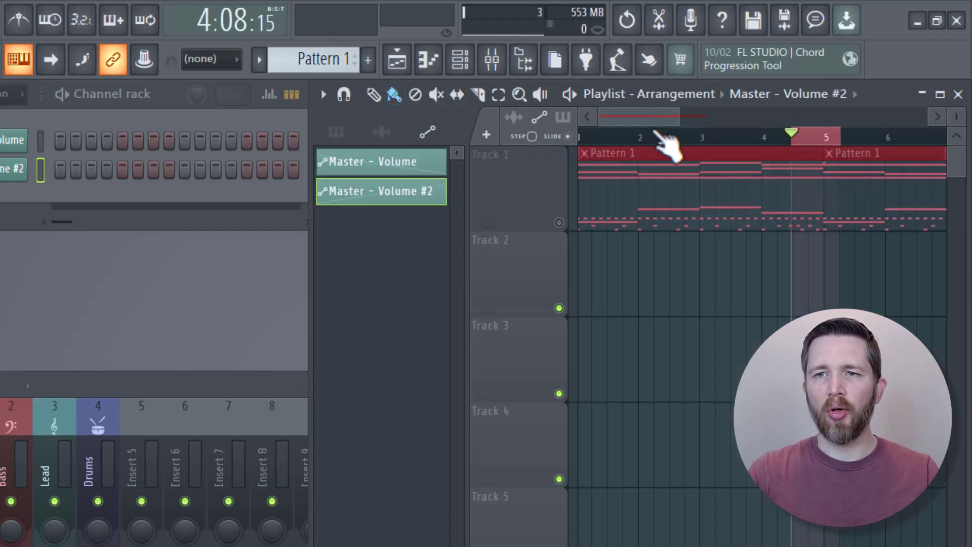
{"action": "left_click_drag", "start_coordinate": [678, 152], "coordinate": [729, 149]}
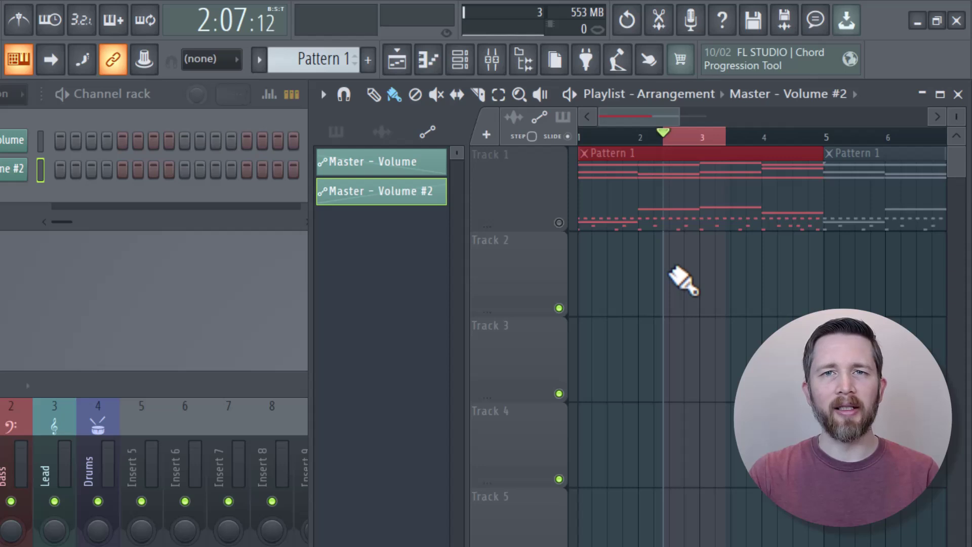
{"action": "key", "text": "F6"}
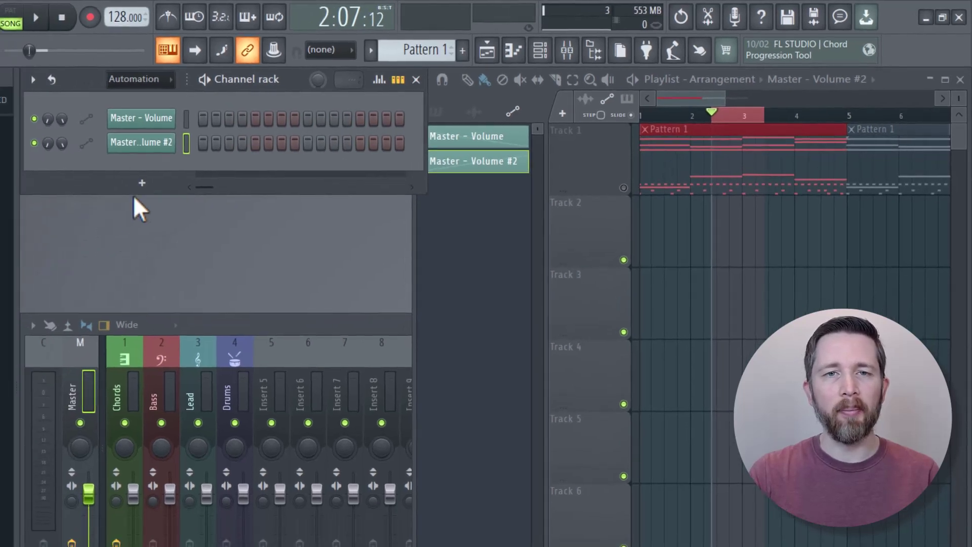
Add an Audio Clip channel loaded with MP3 Example and drop it onto Track 2 at bar 1
{"action": "left_click", "coordinate": [142, 183]}
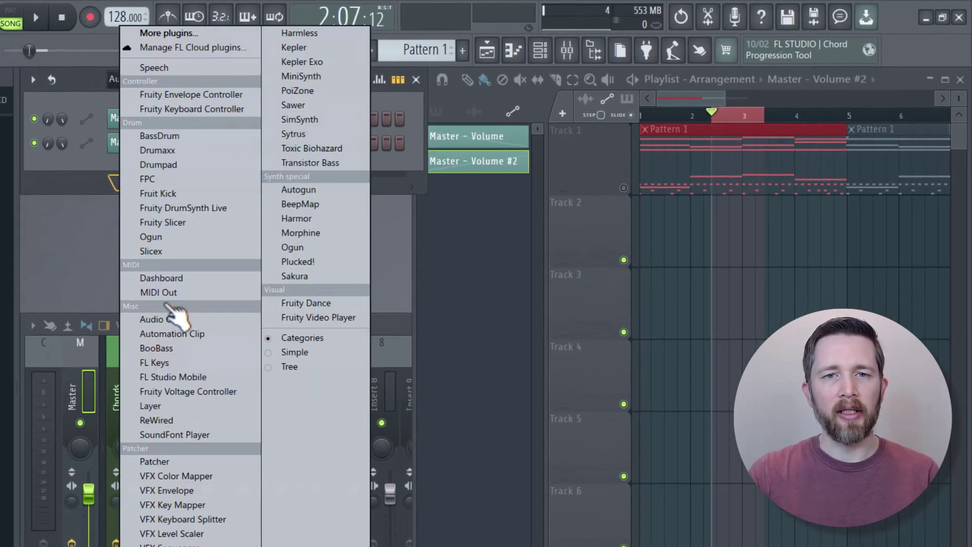
{"action": "left_click", "coordinate": [168, 318]}
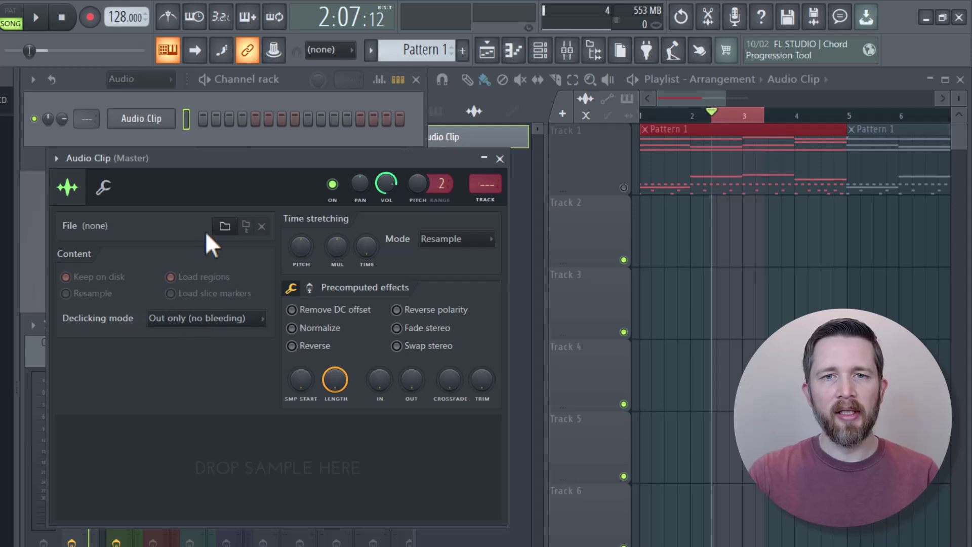
{"action": "left_click", "coordinate": [225, 227]}
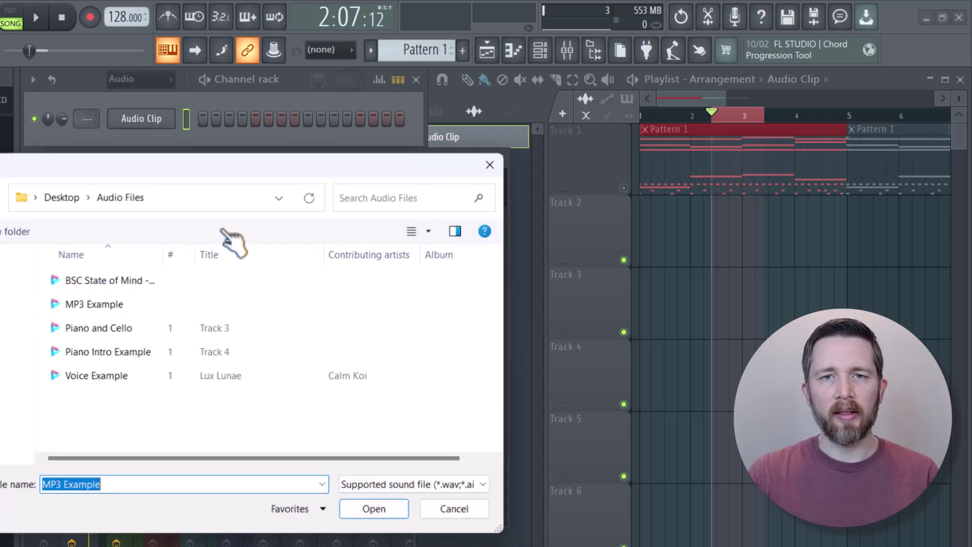
{"action": "left_click", "coordinate": [103, 301]}
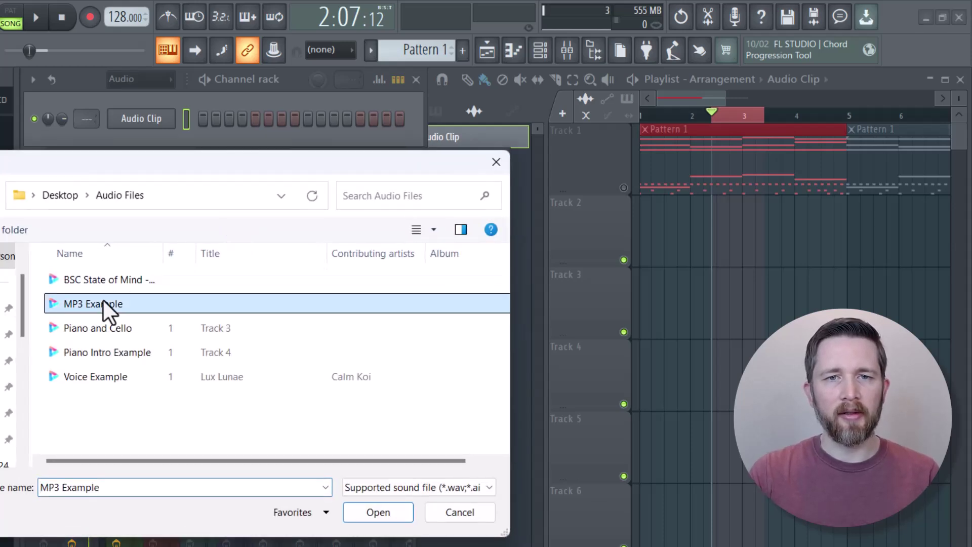
{"action": "left_click", "coordinate": [384, 512]}
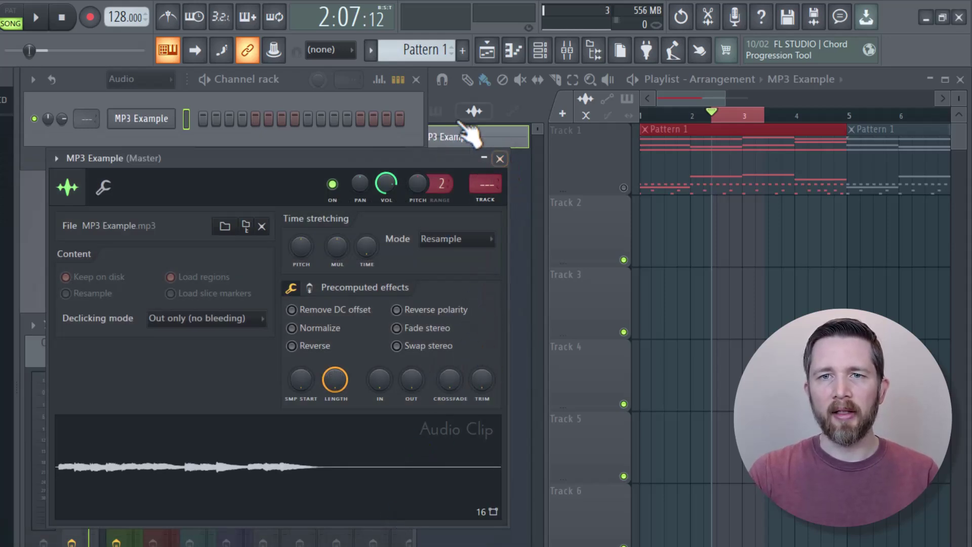
{"action": "left_click", "coordinate": [500, 159]}
{"action": "left_click_drag", "start_coordinate": [478, 141], "coordinate": [642, 205]}
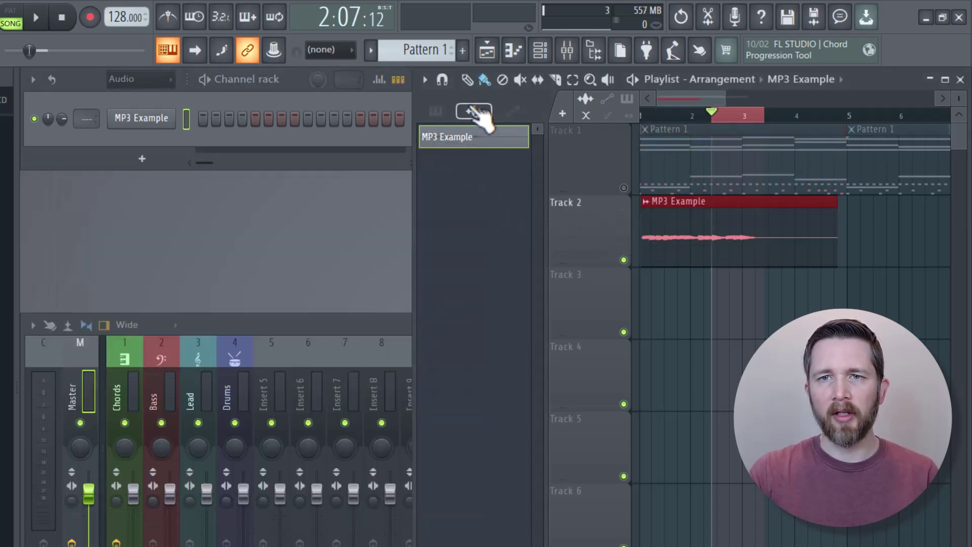
{"action": "left_click", "coordinate": [436, 112]}
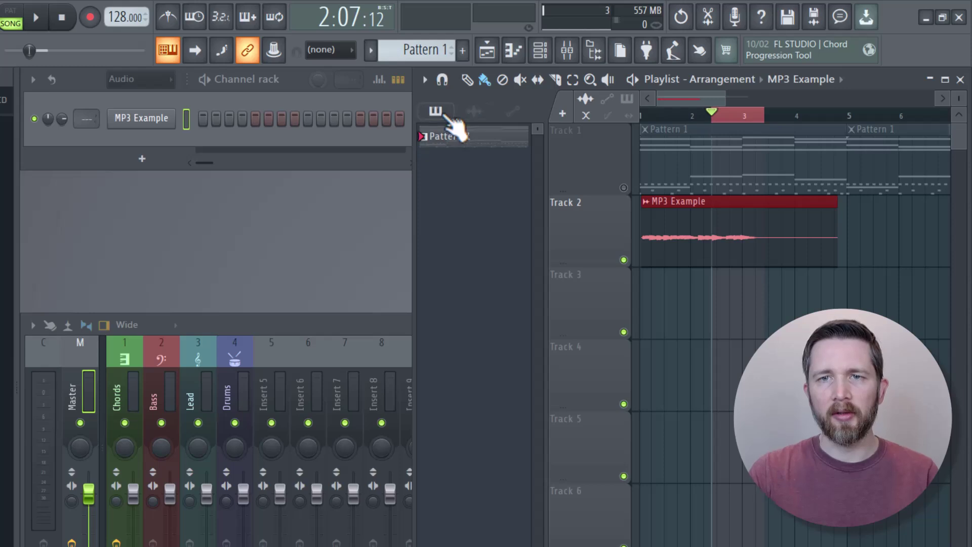
{"action": "left_click", "coordinate": [474, 115]}
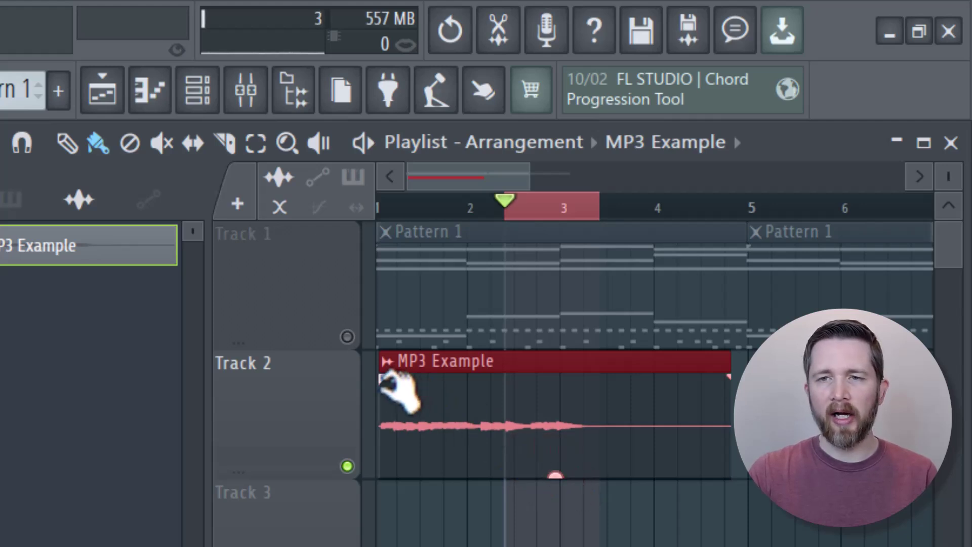
{"action": "left_click_drag", "start_coordinate": [380, 377], "coordinate": [495, 377]}
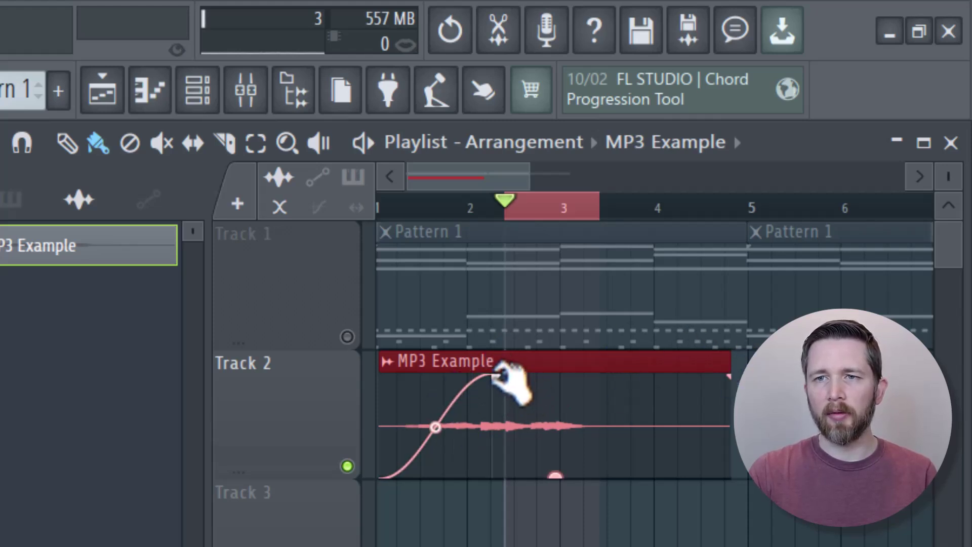
{"action": "left_click_drag", "start_coordinate": [495, 377], "coordinate": [374, 375]}
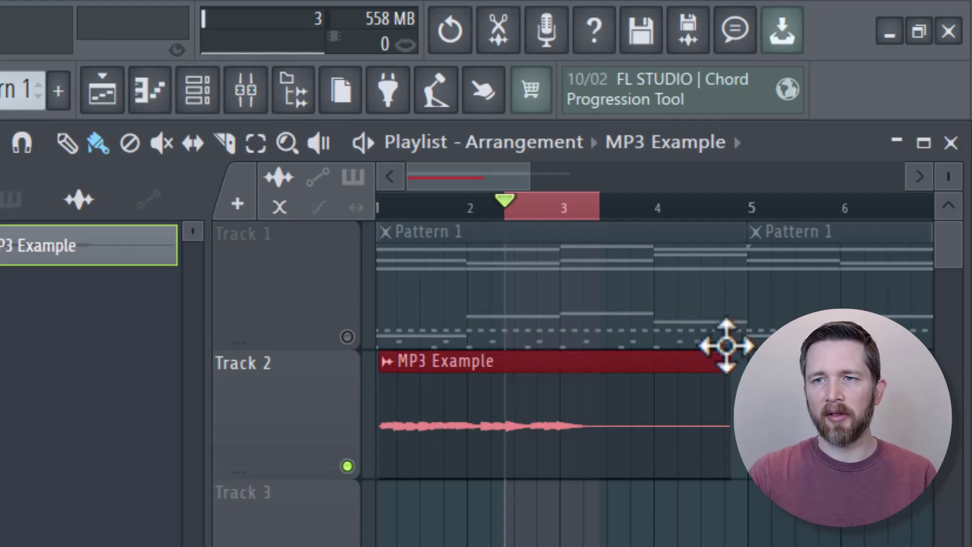
Fade out the MP3 Example clip from full around bar 3.3 to silence near bar 4.8
{"action": "left_click_drag", "start_coordinate": [730, 381], "coordinate": [603, 385]}
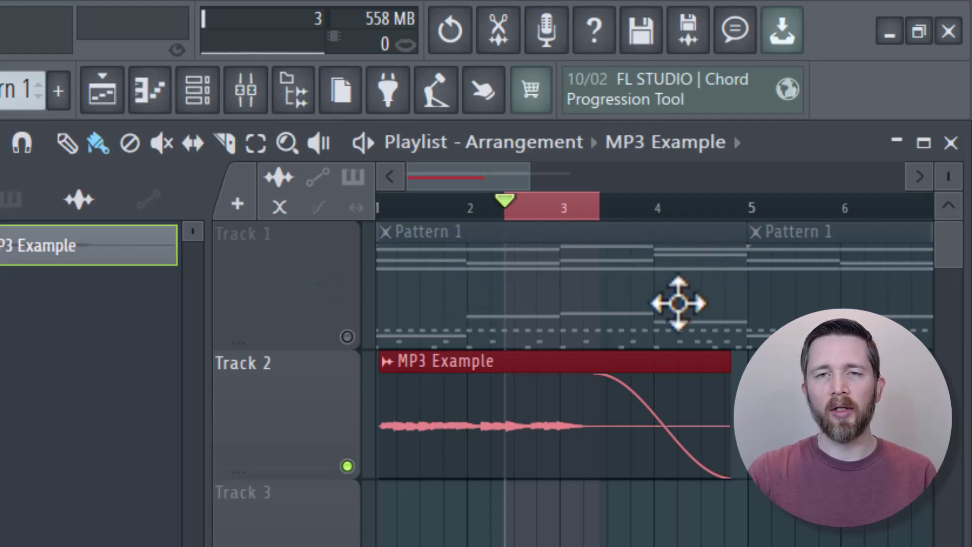
{"action": "mouse_move", "coordinate": [396, 379]}
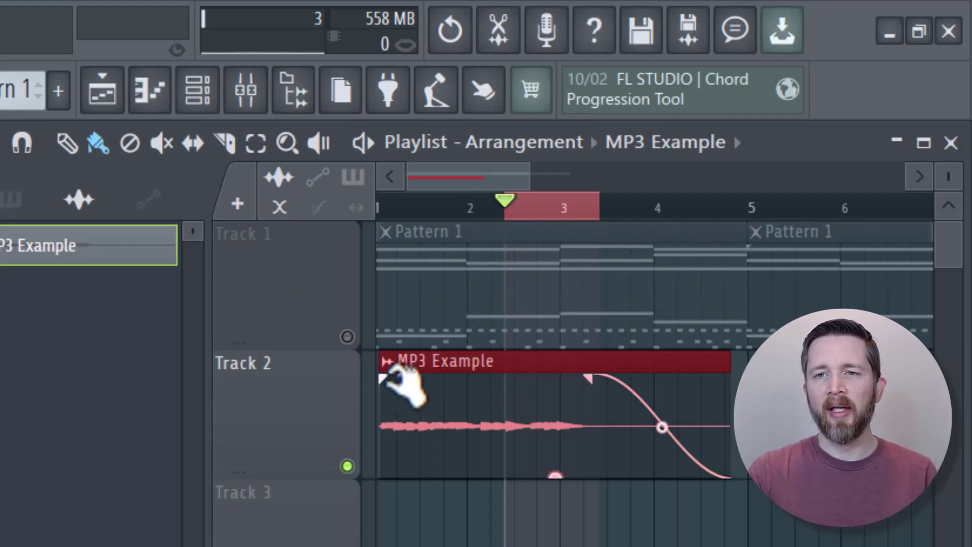